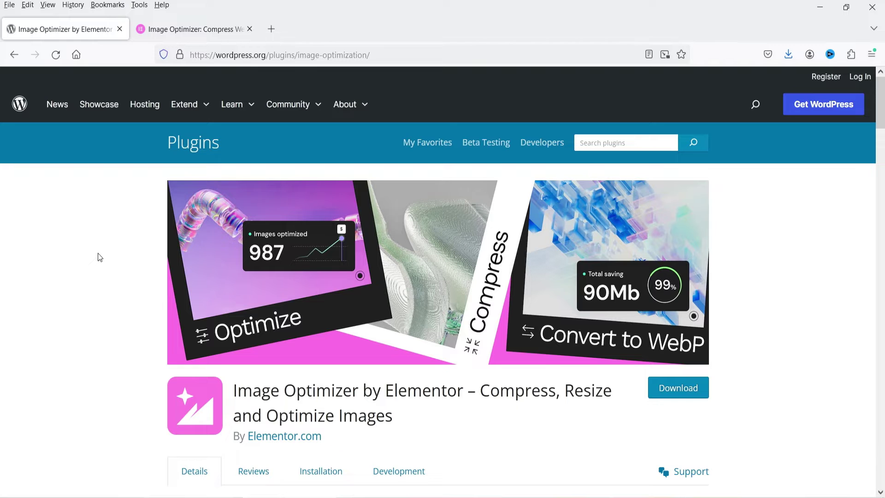
Step: Examine the Image Optimizer pricing plans and how image credits work for the Free Trial and Optimizer 5K plans
key(ctrl+Tab)
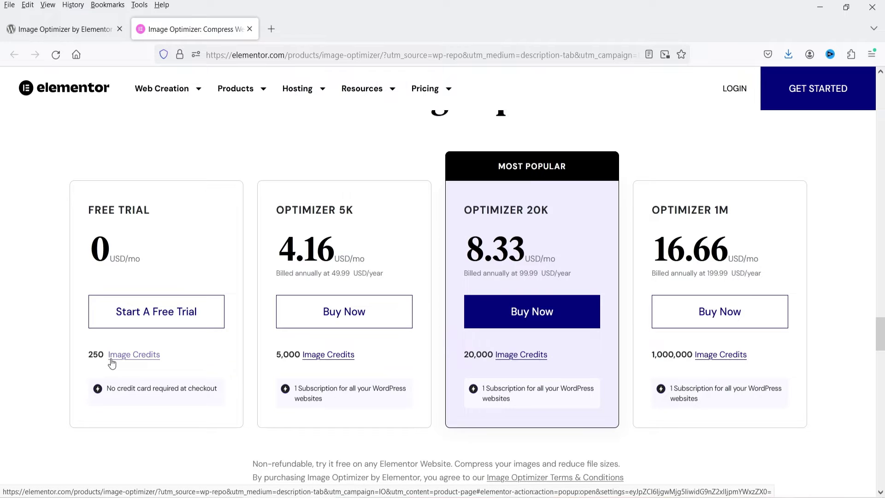
click(137, 360)
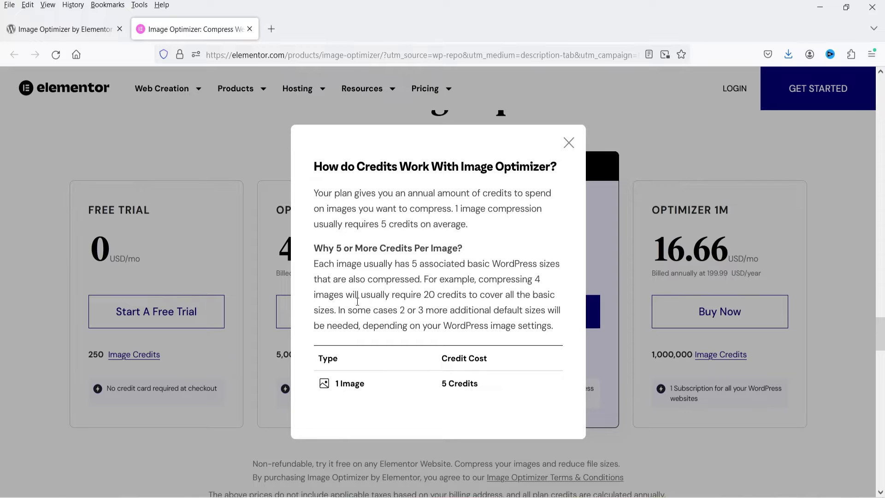
triple_click(479, 386)
click(507, 389)
click(568, 142)
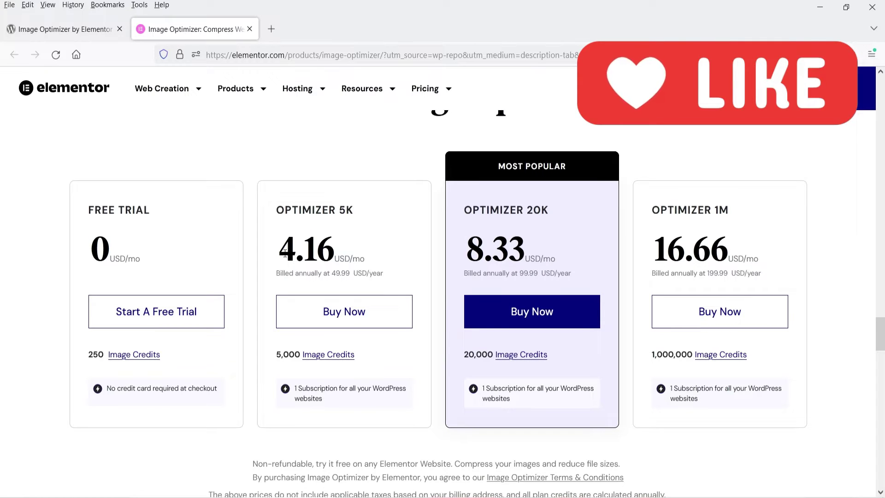
click(328, 355)
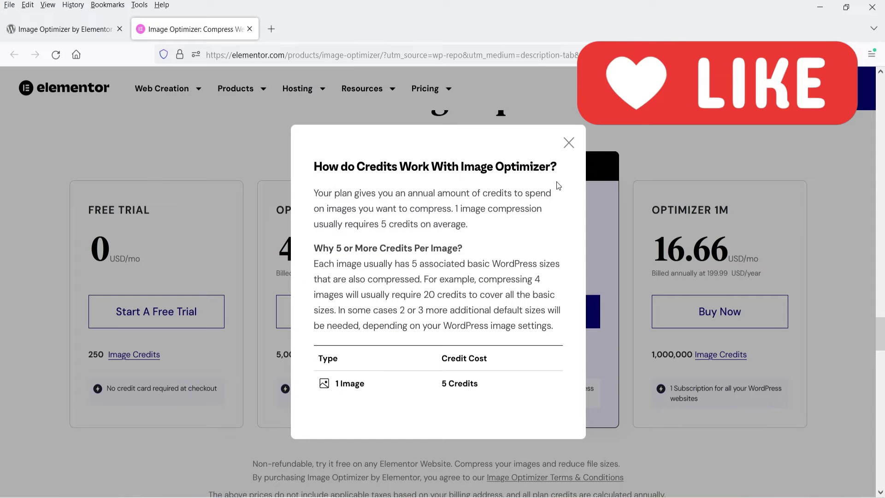
click(569, 148)
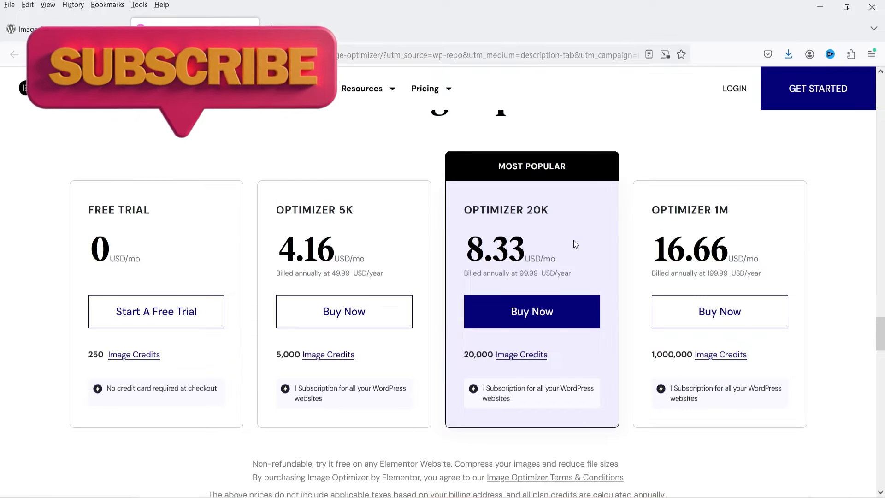
key(ctrl+shift+Tab)
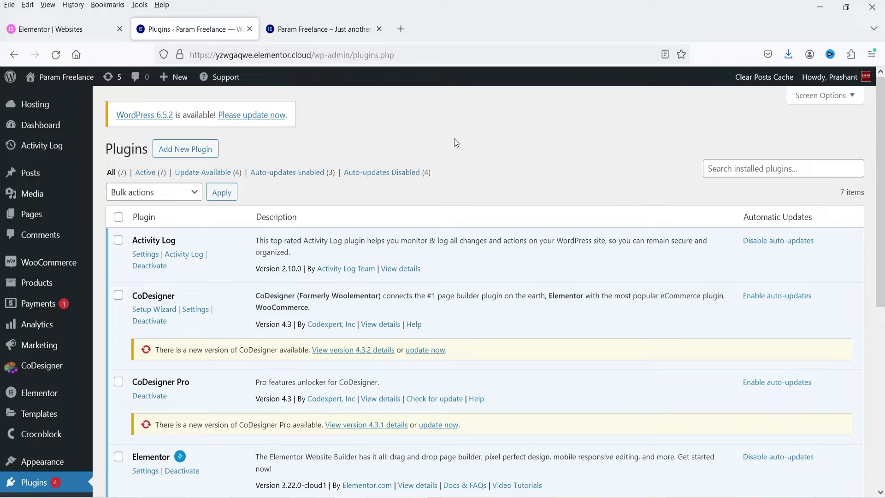
Step: Look over the Elementor account's websites and the list of plugins installed on the WordPress site
click(60, 30)
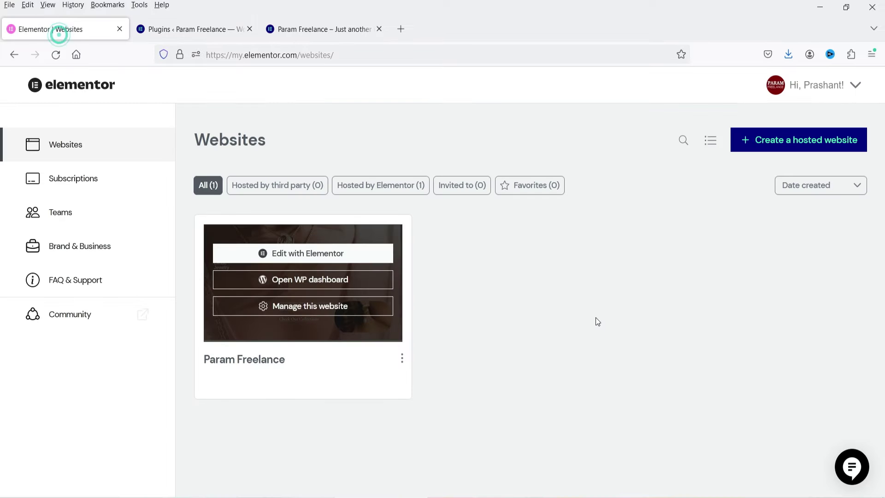
click(187, 29)
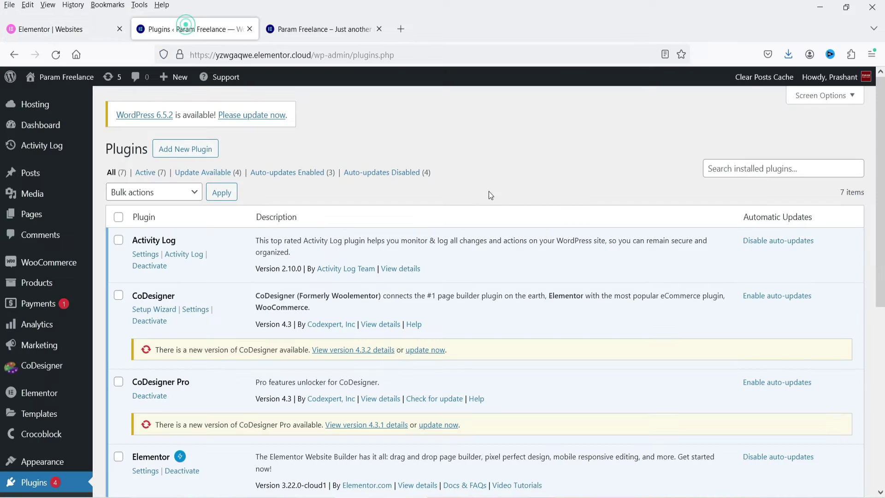
scroll(299, 165, down, 5)
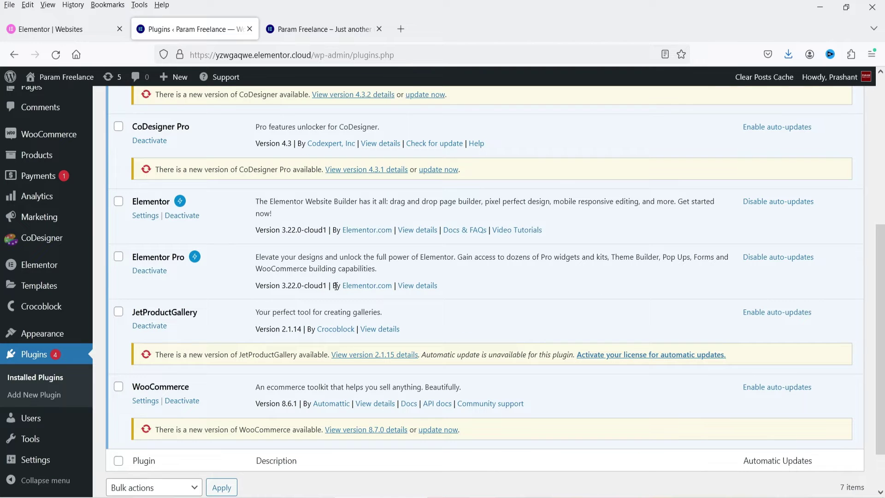
scroll(335, 286, up, 5)
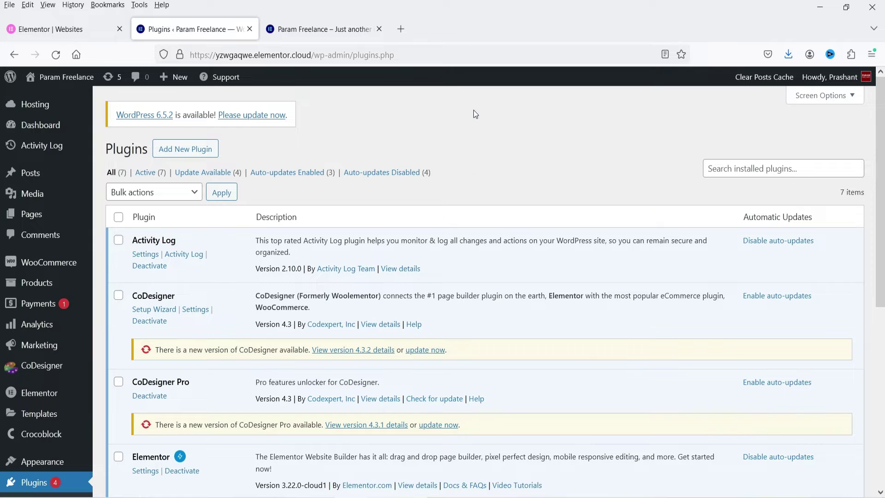
Step: Search the plugins available to add for "image optimizer by elementor"
click(197, 149)
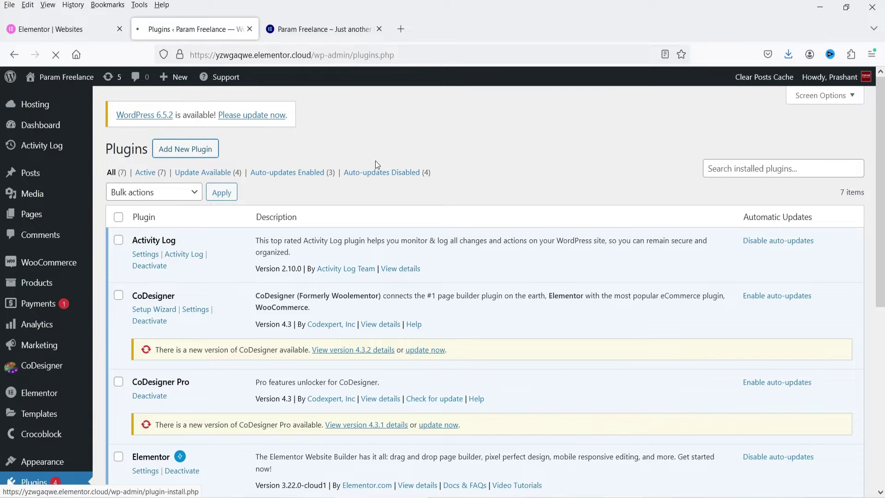
scroll(43, 365, down, 3)
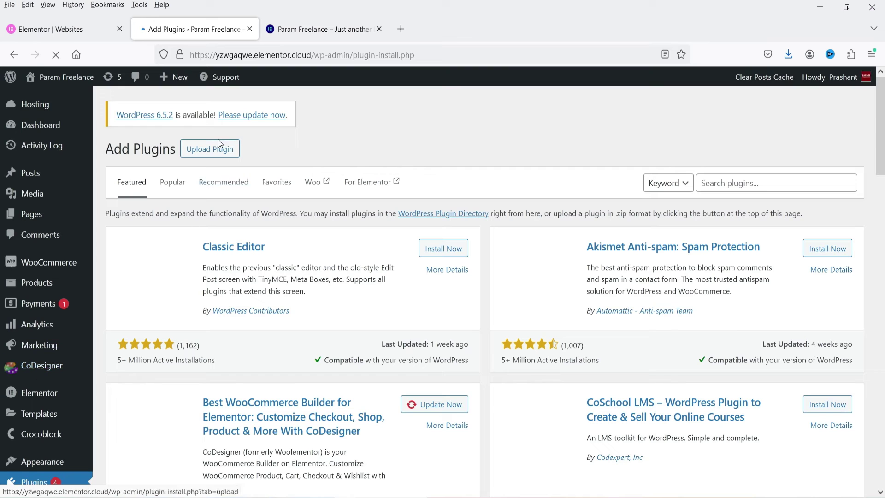
click(724, 180)
text(image optim)
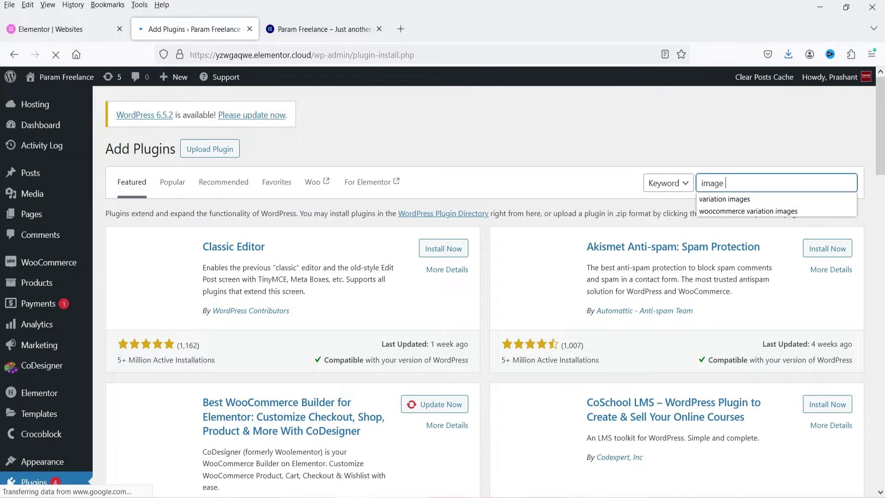
text(izer by elementor)
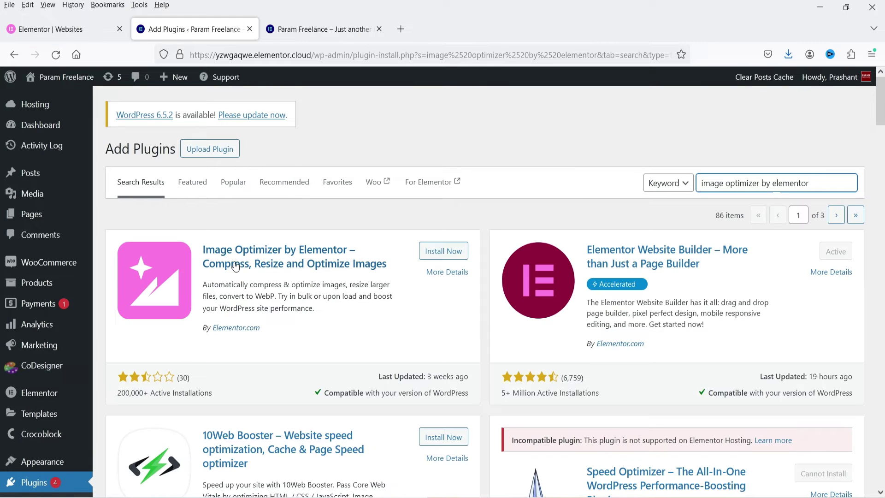
Step: Install and activate the Image Optimizer by Elementor plugin, and dismiss its settings tip
click(440, 254)
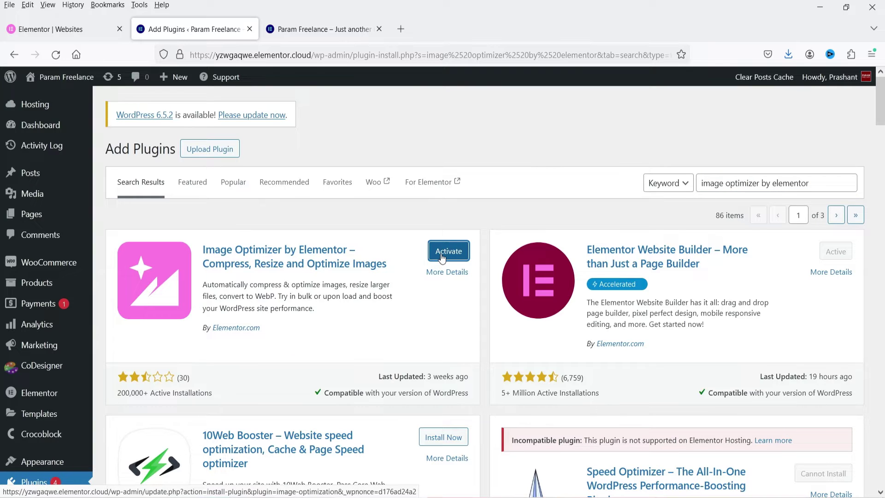
click(441, 255)
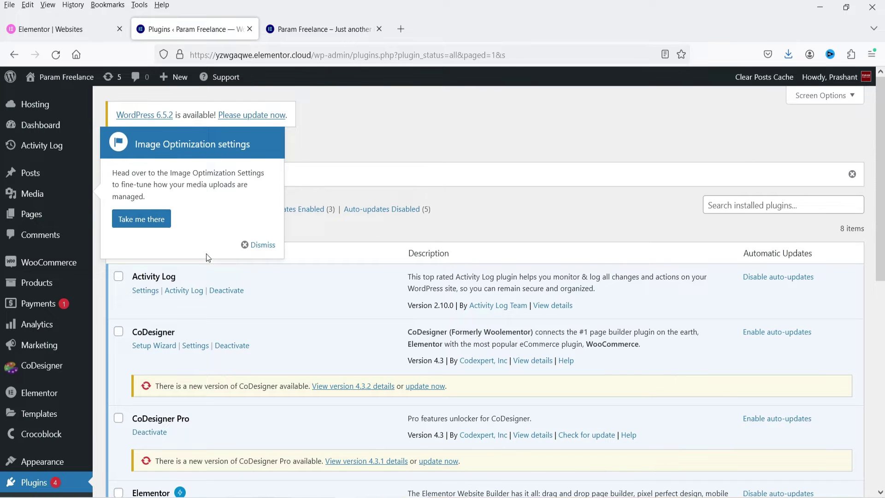
click(261, 245)
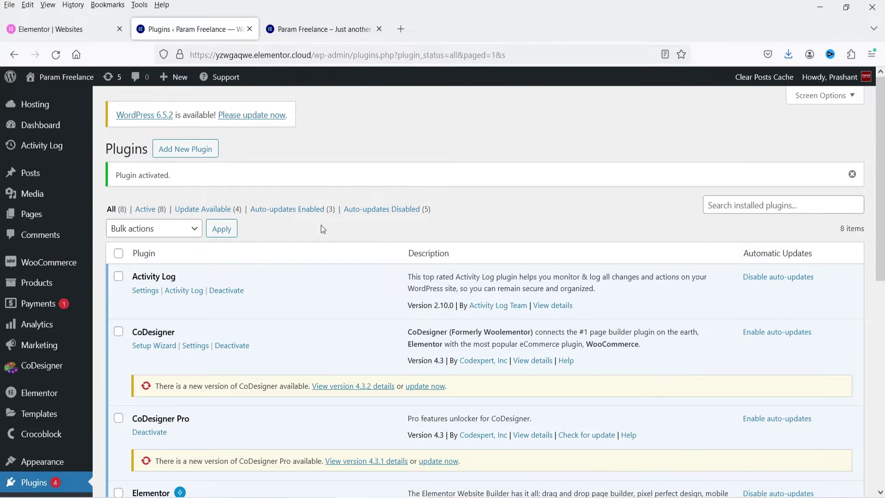
Step: Open the Image Optimizer settings page of the media section and dismiss the tip about connecting the license
mouse_move(42, 197)
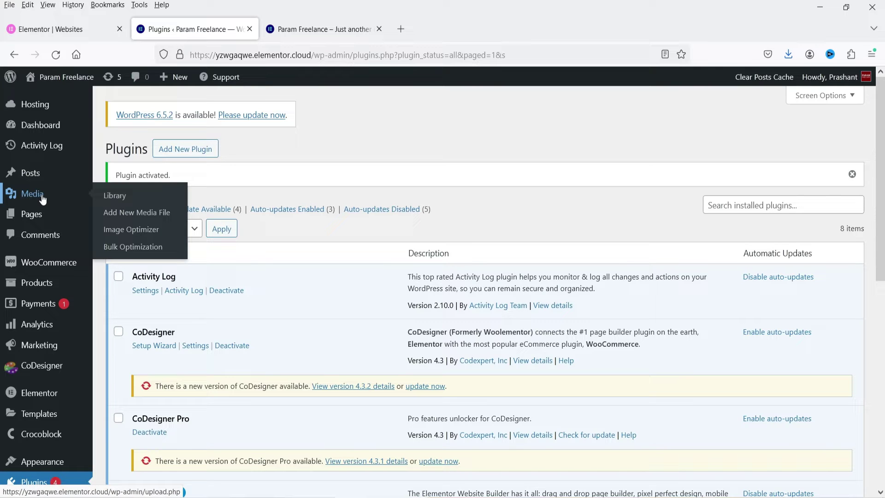
click(144, 231)
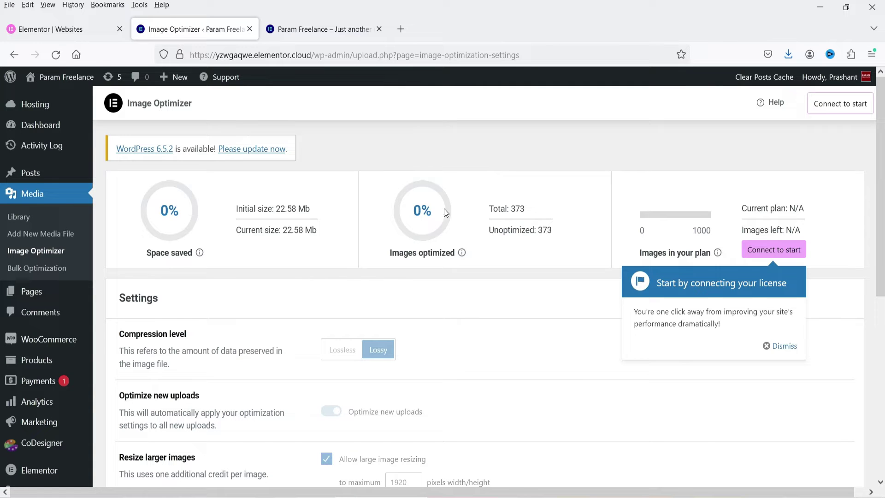
click(783, 347)
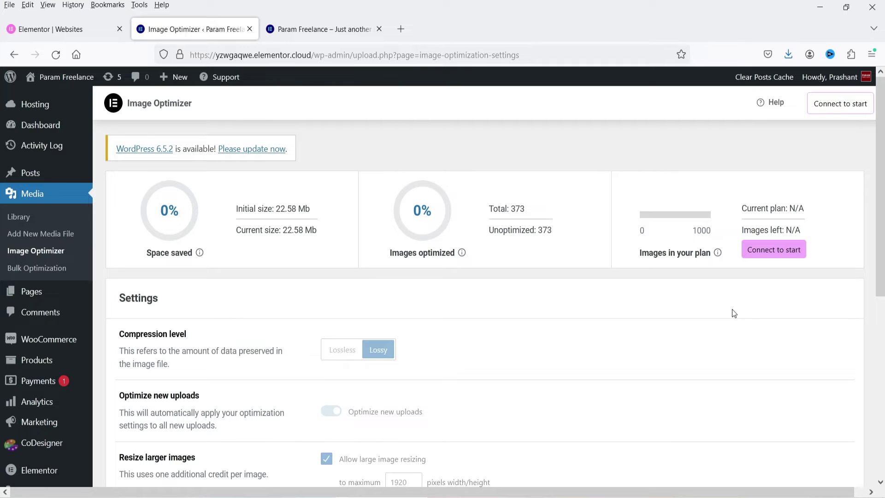
Step: Connect the WordPress site to the Elementor account for Image Optimizer
click(768, 253)
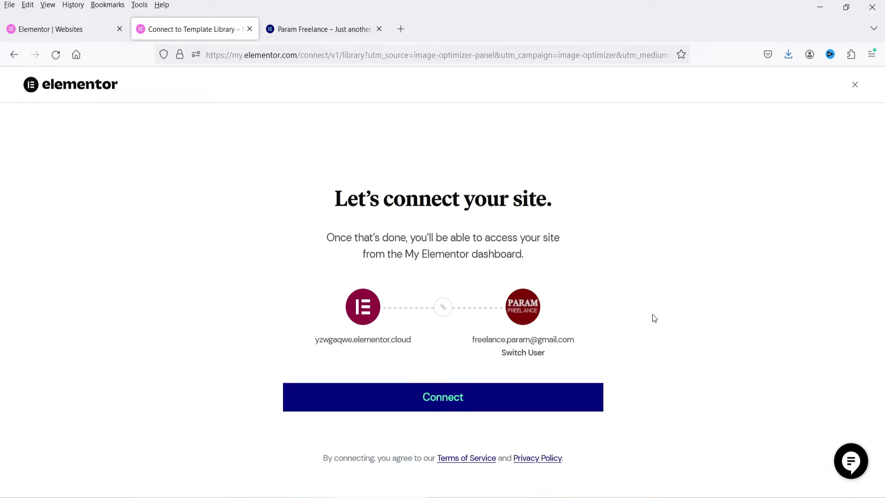
click(33, 29)
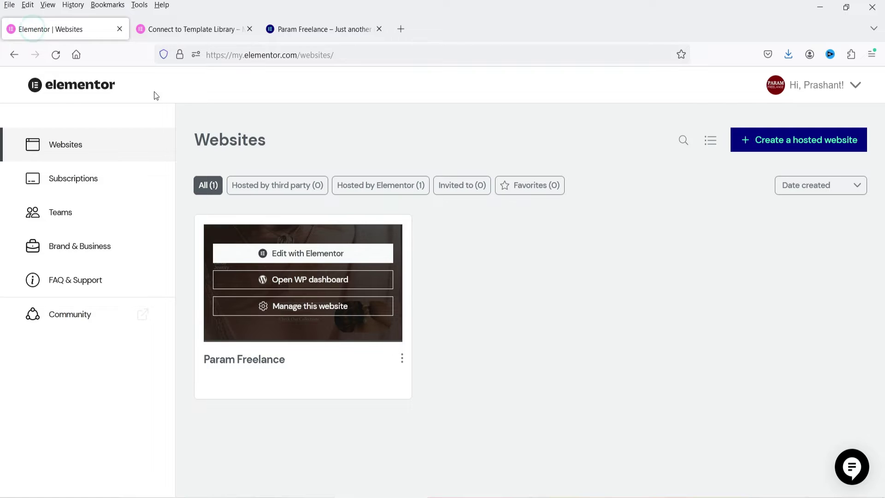
click(169, 29)
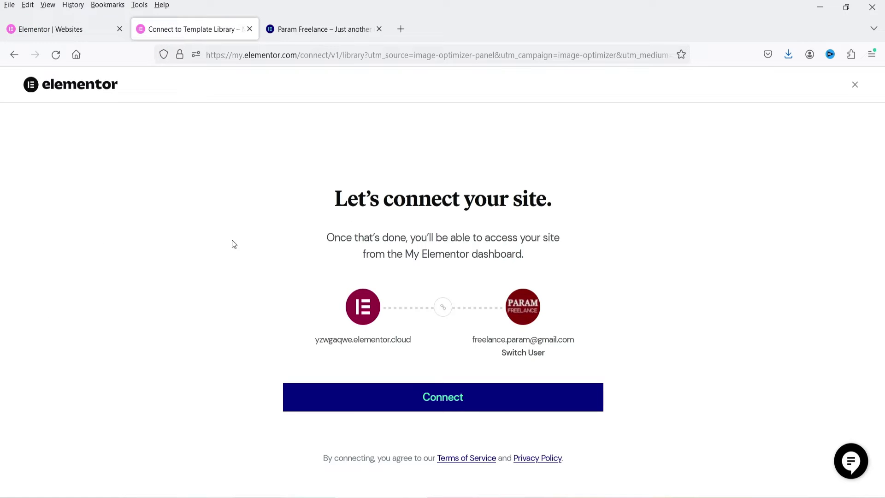
click(454, 398)
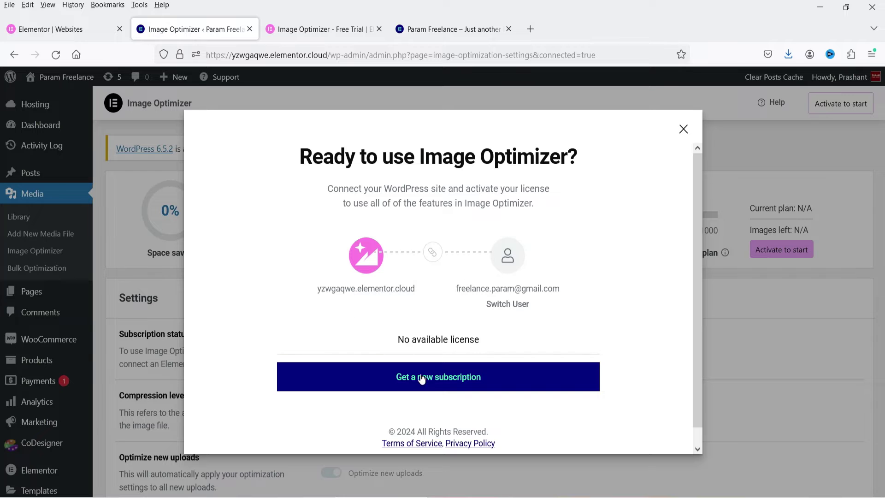
Step: Get a new Image Optimizer Free Trial subscription and complete its 0.00 USD checkout
click(438, 386)
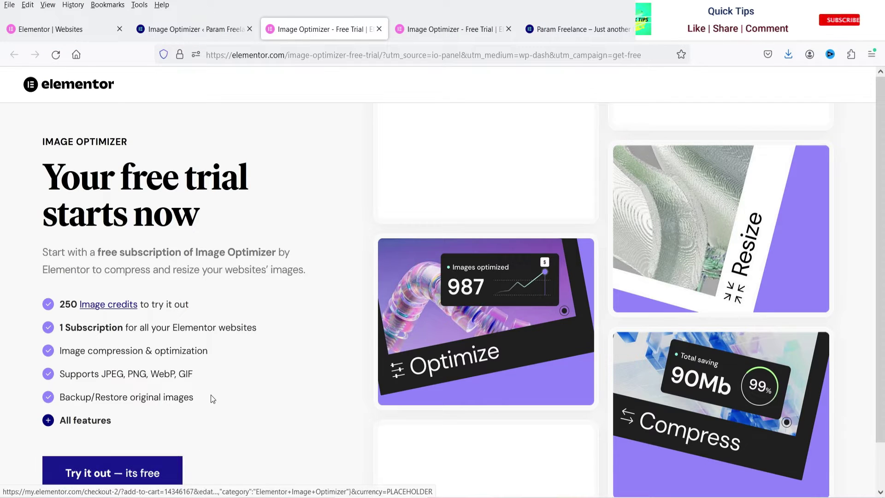
click(113, 475)
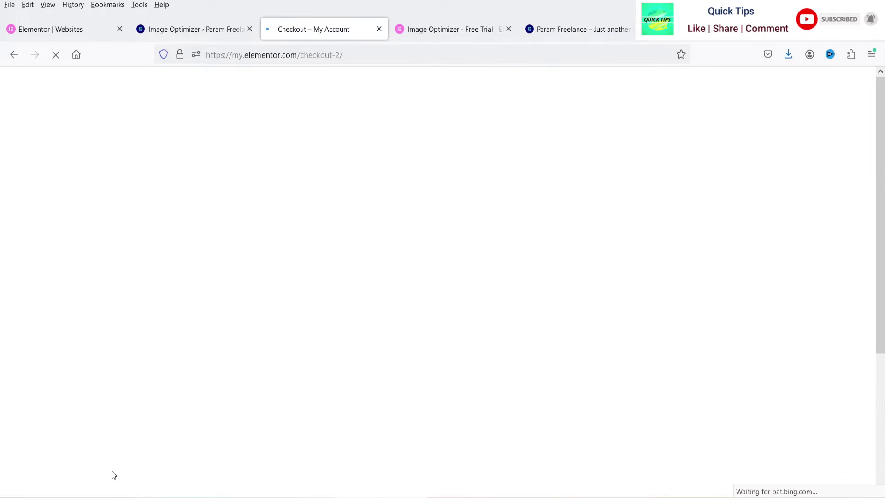
scroll(112, 471, down, 4)
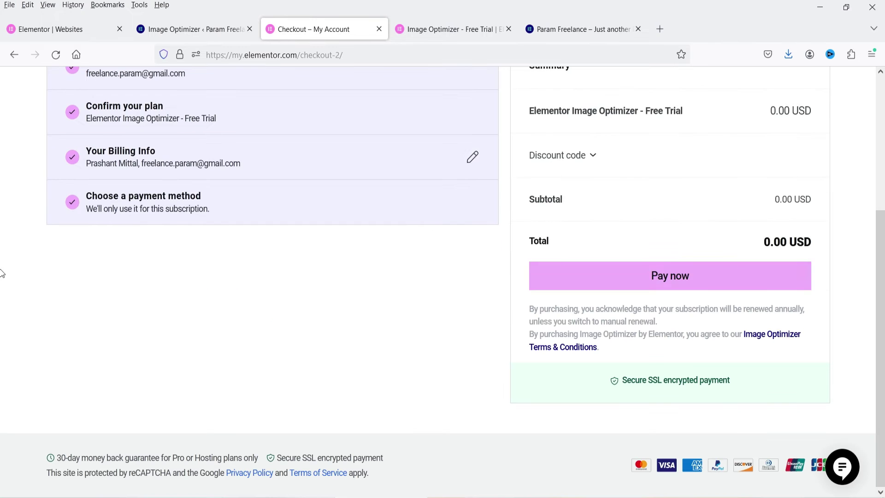
click(655, 352)
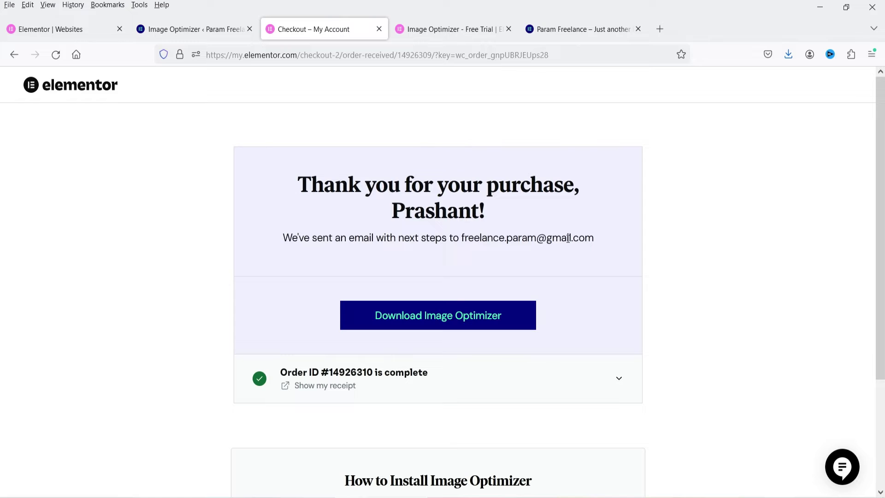
Step: Return to the site's Image Optimizer page and activate the Free Trial license
scroll(691, 323, down, 3)
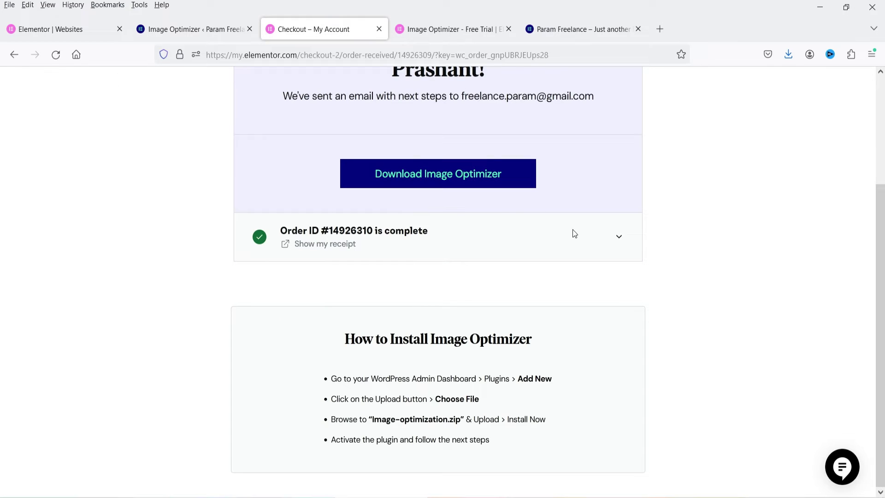
click(182, 29)
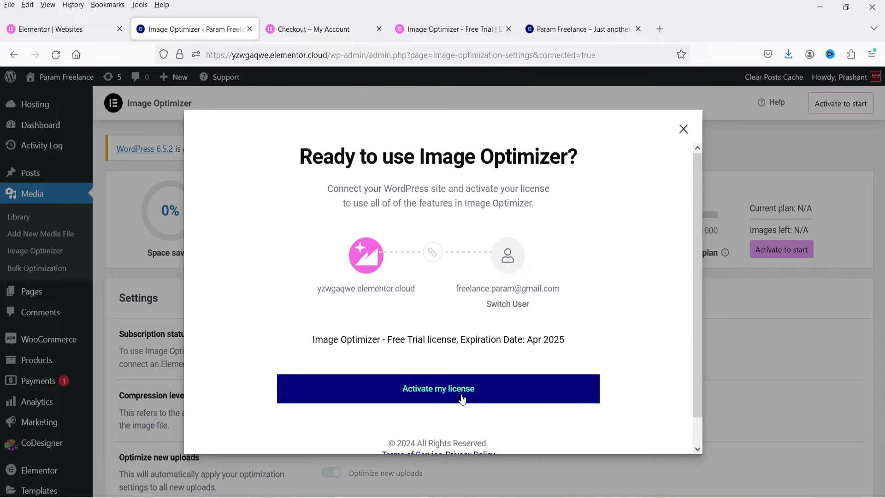
click(442, 391)
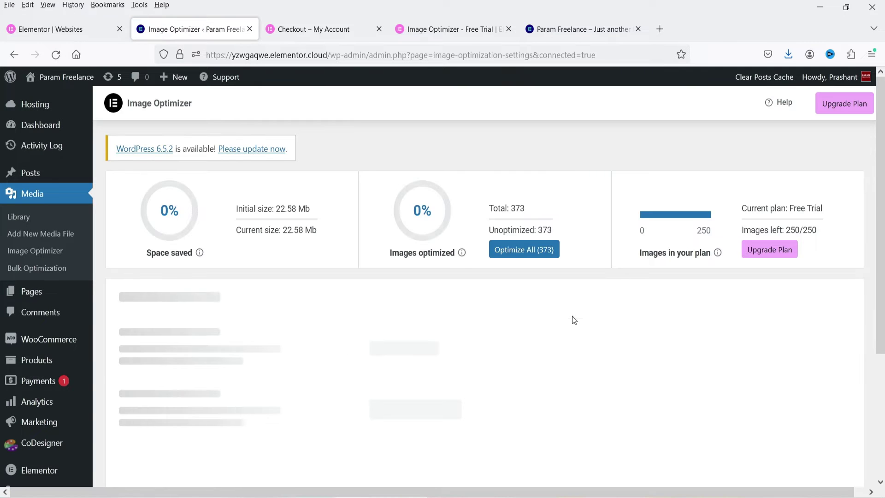
Step: Review the plan's remaining image quota and the Image Optimizer settings from subscription status down to file optimization
double_click(790, 230)
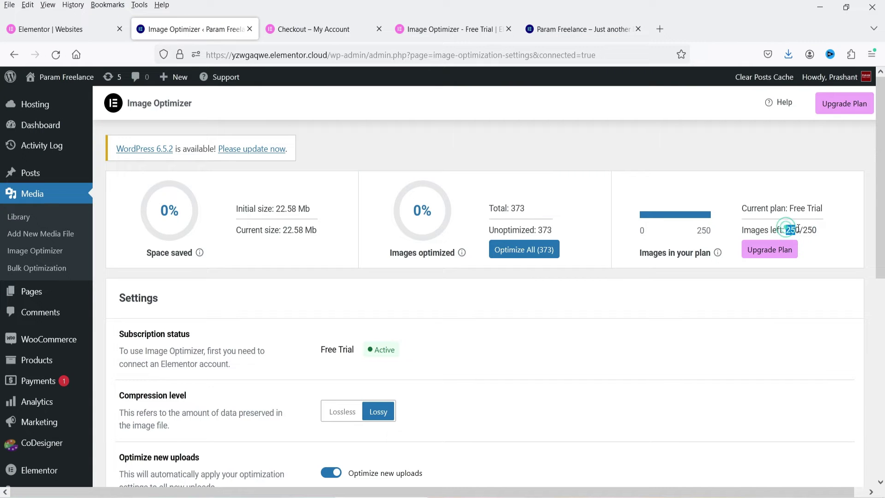
drag(830, 231, 804, 240)
scroll(217, 292, down, 3)
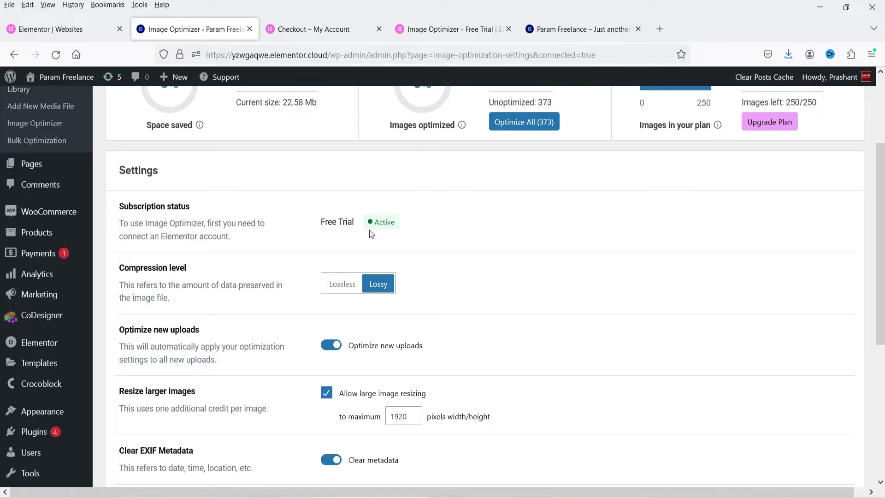
scroll(154, 278, down, 2)
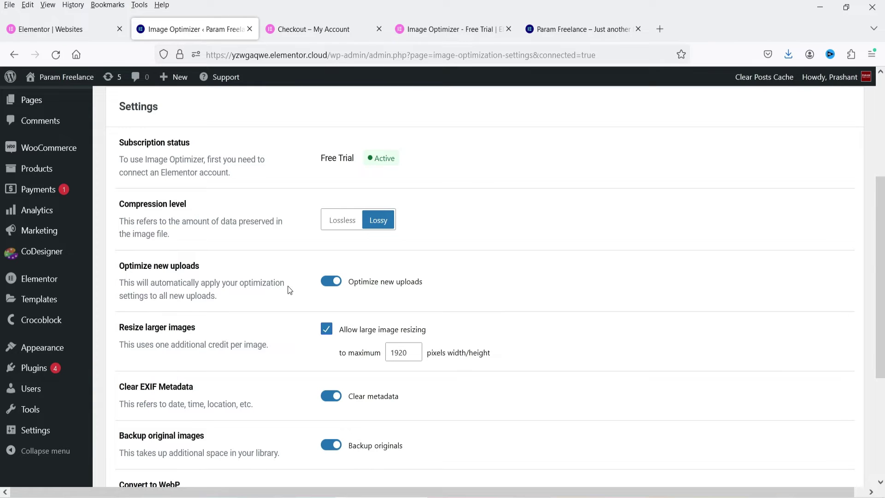
scroll(397, 311, down, 2)
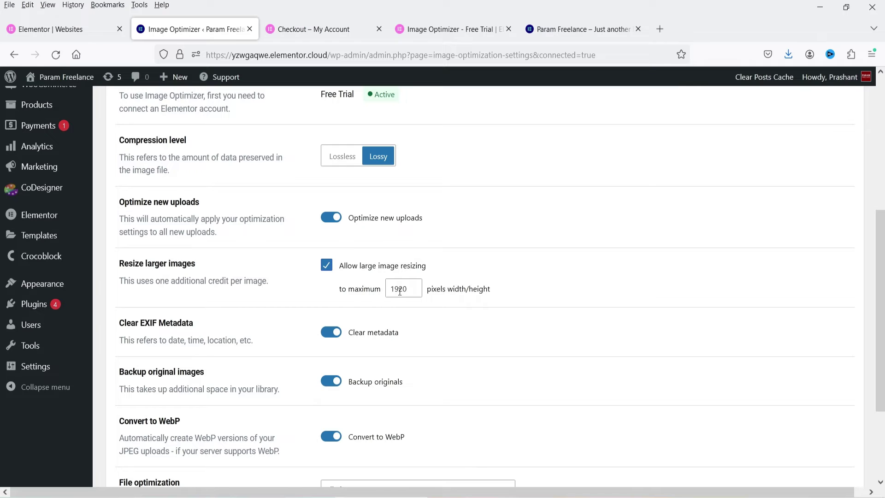
scroll(315, 320, down, 2)
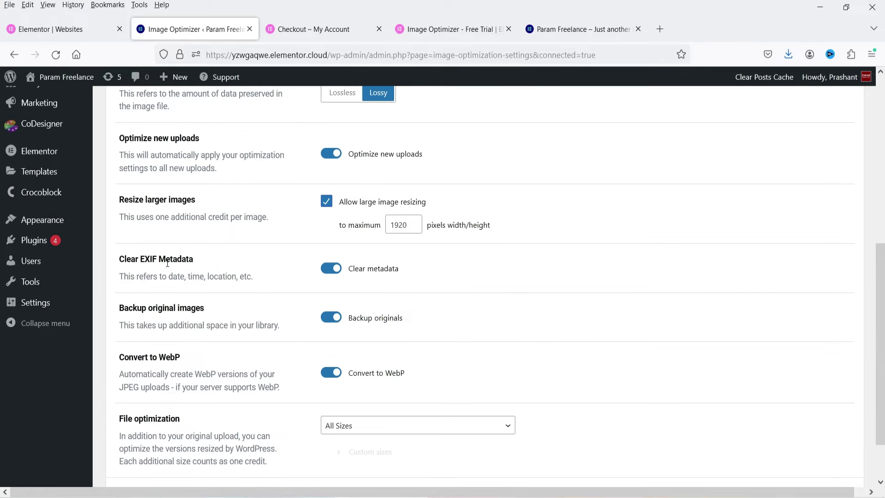
scroll(207, 291, down, 2)
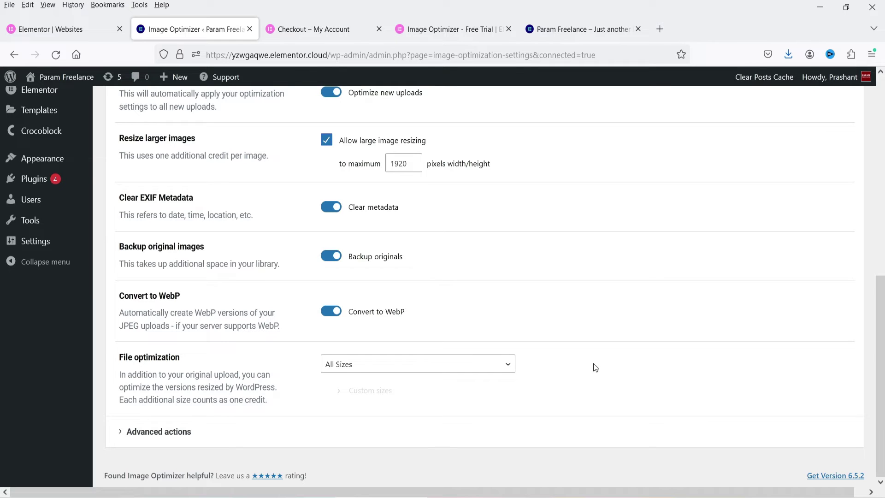
Step: Check the file optimization size choices and expand the advanced actions to review the restore, backup and subscription options
click(355, 368)
click(628, 362)
click(142, 433)
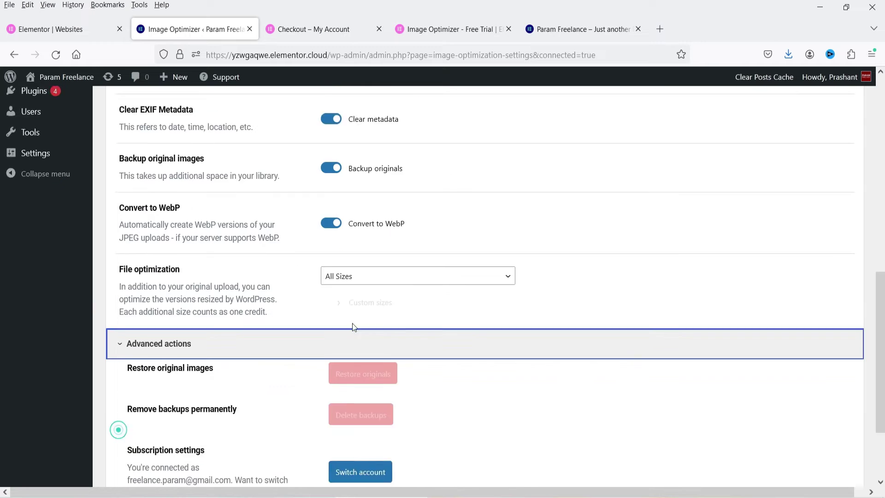
scroll(470, 335, down, 2)
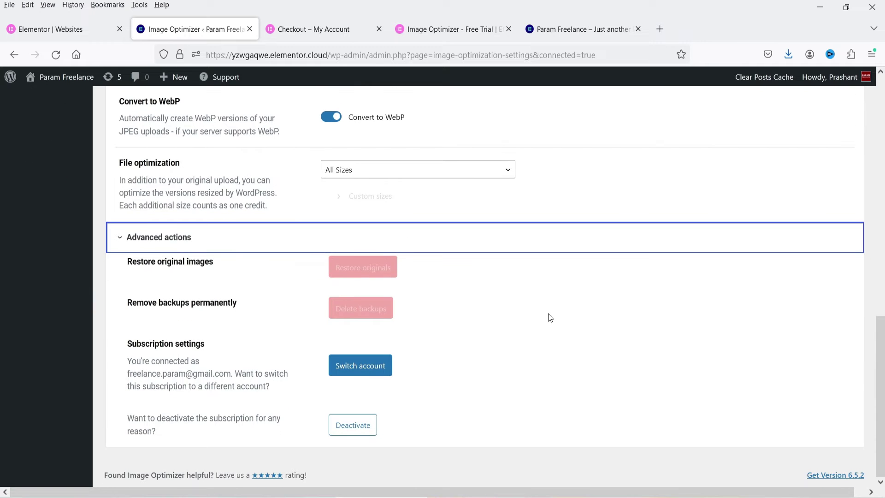
scroll(468, 237, up, 10)
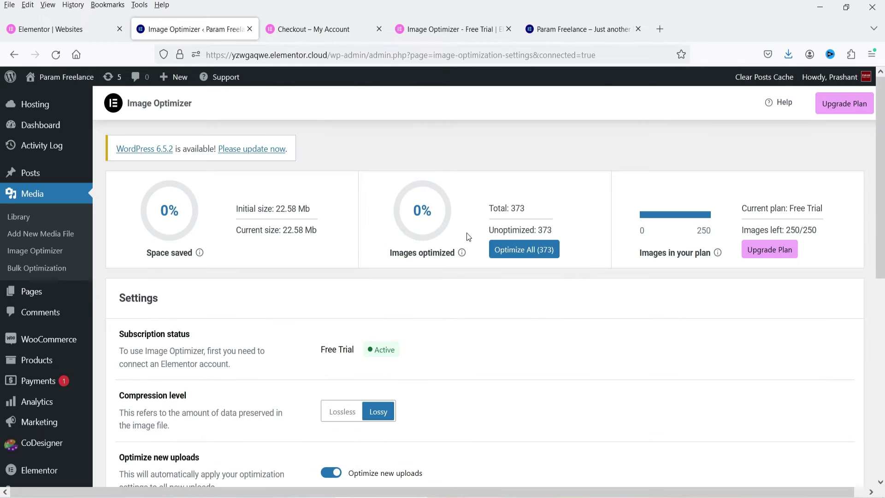
Step: Open the site's media library and look through all of its existing items
click(18, 217)
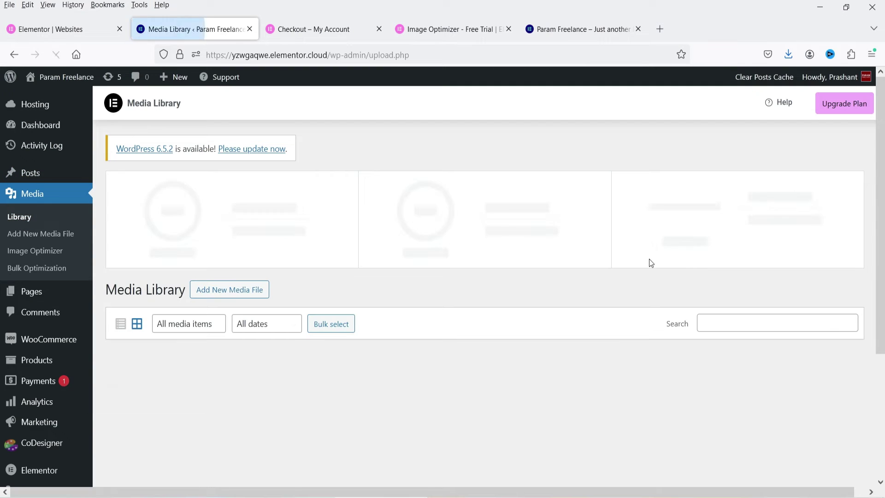
click(267, 439)
scroll(267, 439, down, 10)
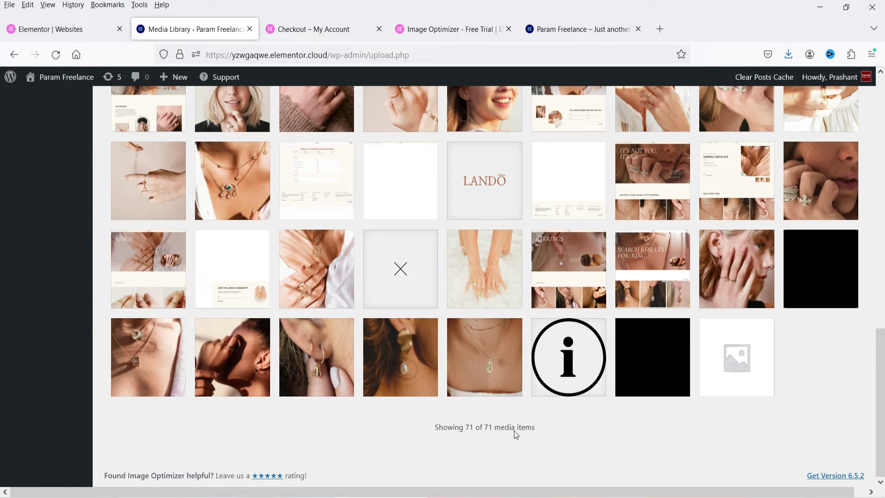
scroll(520, 323, up, 15)
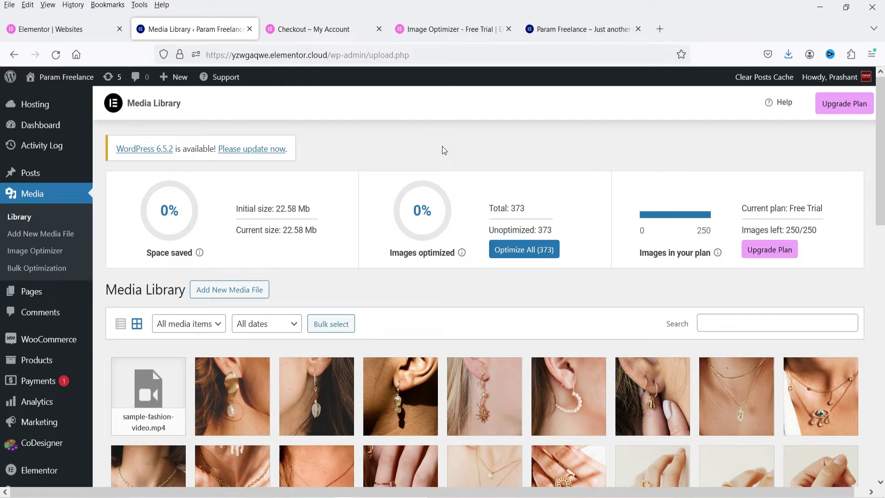
Step: Upload the image pexels-cowomen-2041627 from the Desktop folder to the media library
click(231, 291)
scroll(527, 263, down, 4)
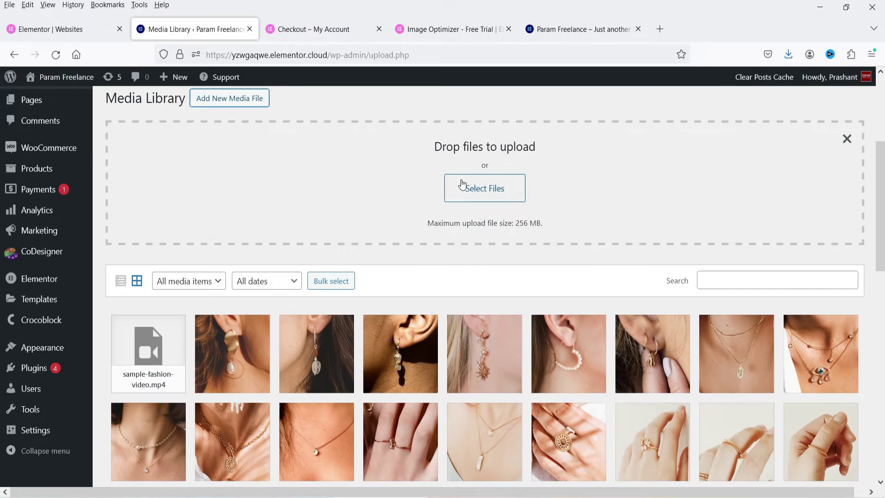
click(466, 187)
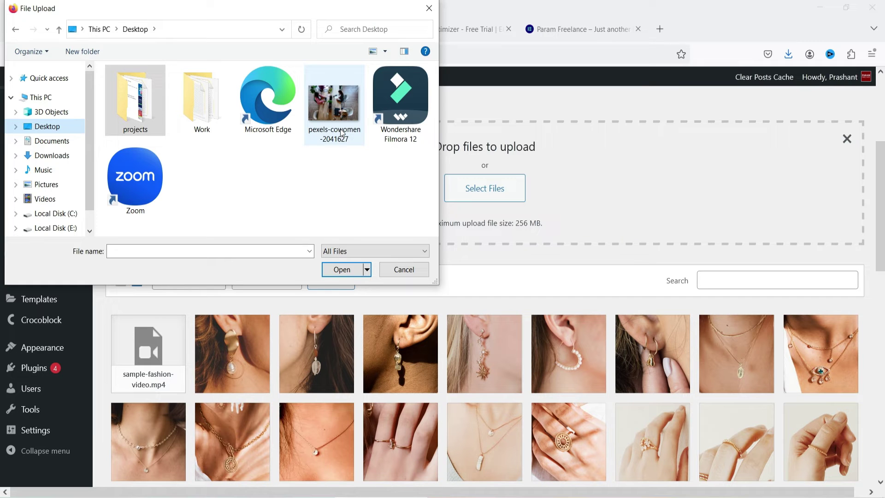
click(342, 133)
click(336, 272)
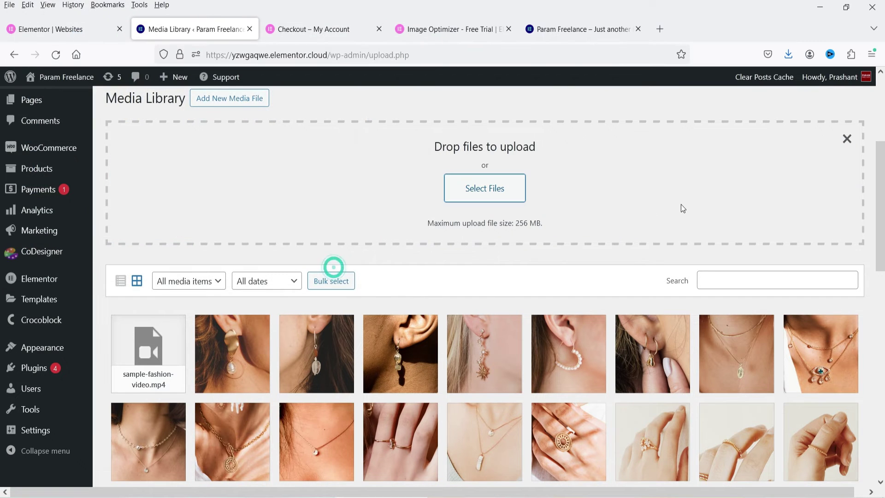
Step: Open the attachment details of the newly uploaded image, check its file size and file name, and close them
scroll(681, 204, down, 3)
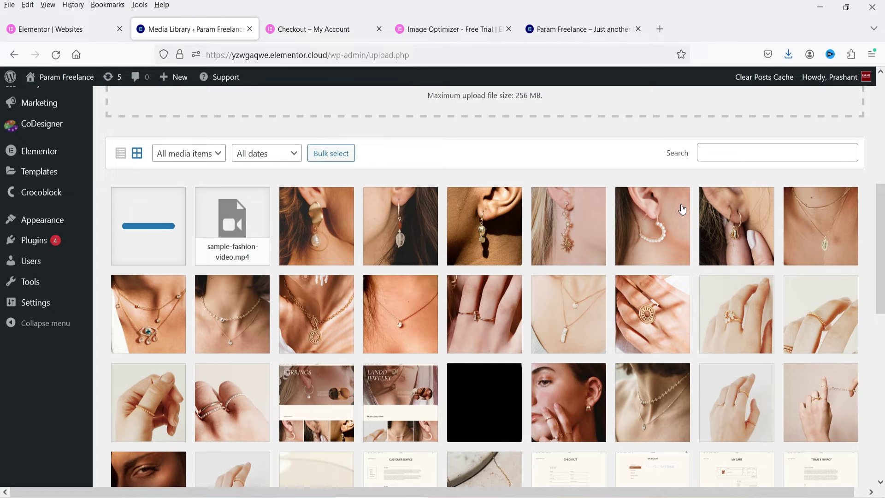
click(171, 221)
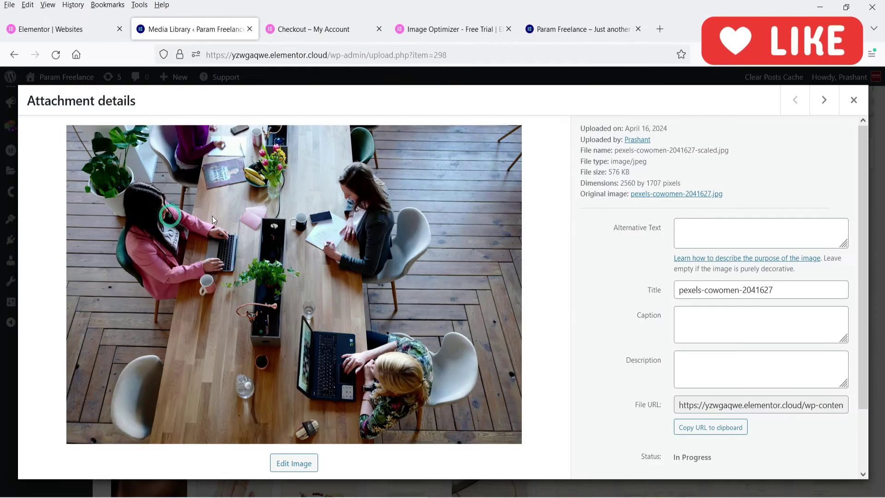
drag(630, 175, 615, 176)
click(620, 176)
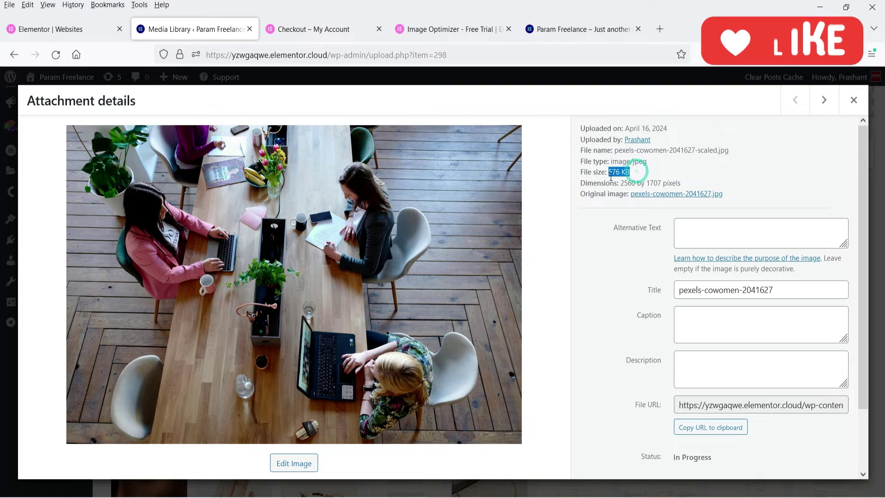
click(645, 176)
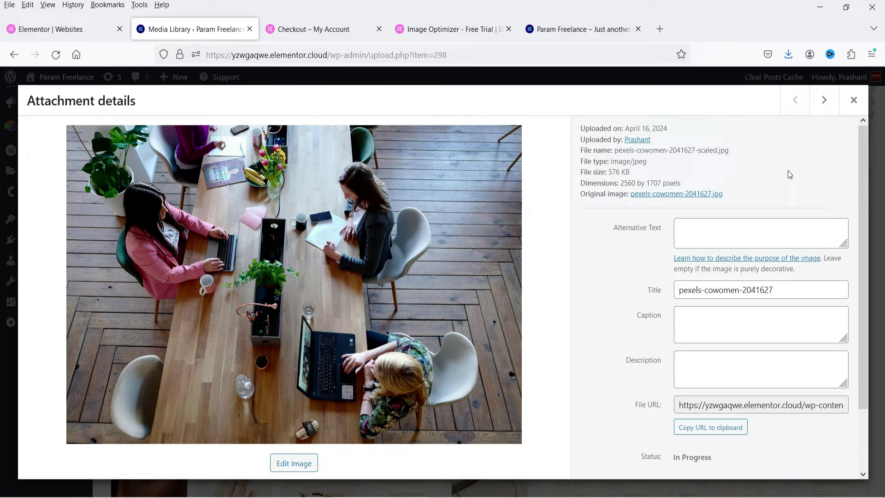
click(741, 157)
double_click(721, 151)
click(740, 154)
click(853, 100)
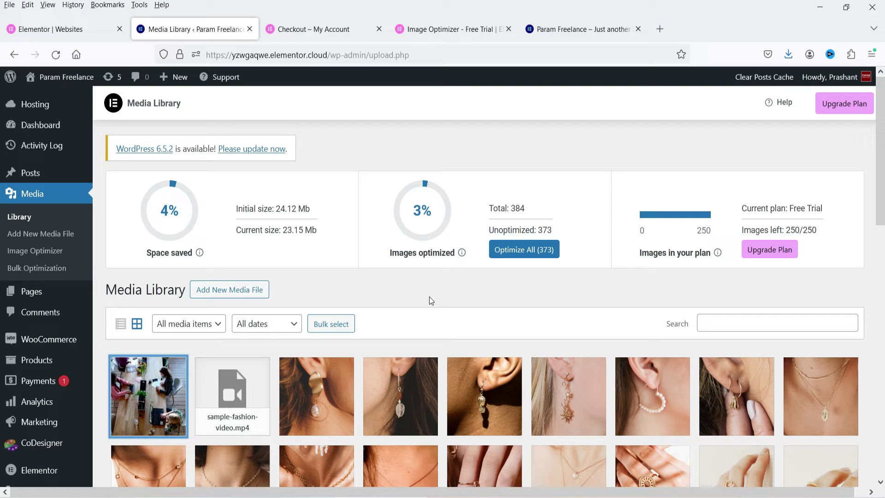
Step: Open the Bulk Optimization page and review the statistics and overall optimization progress
click(32, 269)
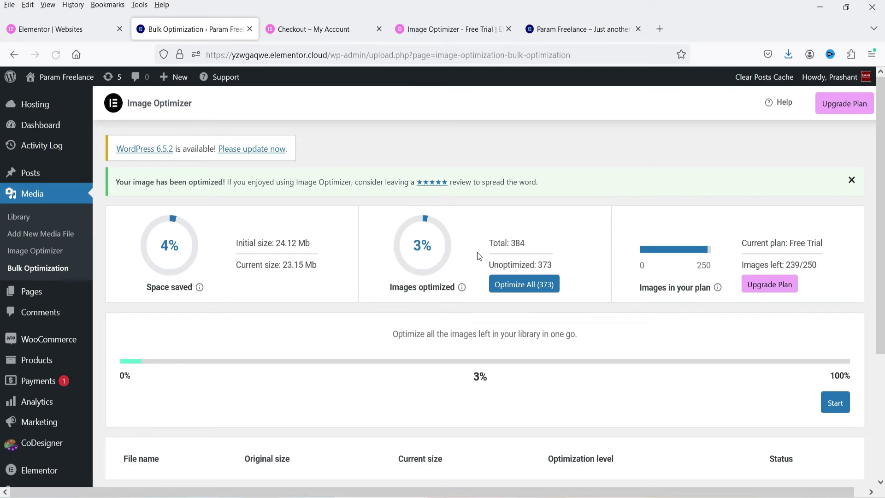
scroll(434, 256, down, 4)
scroll(415, 267, up, 4)
Step: Reopen the uploaded coworking image's details in the media library and check its optimization status and overall saving
click(19, 217)
scroll(322, 265, down, 5)
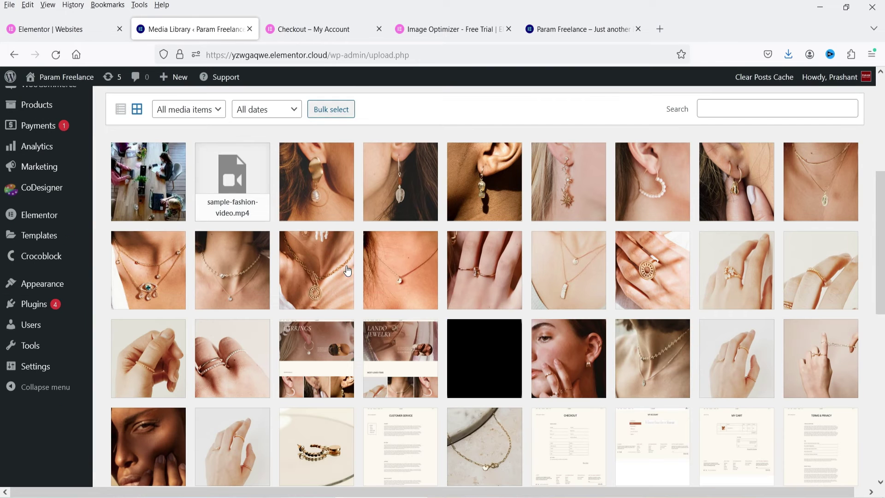
click(127, 205)
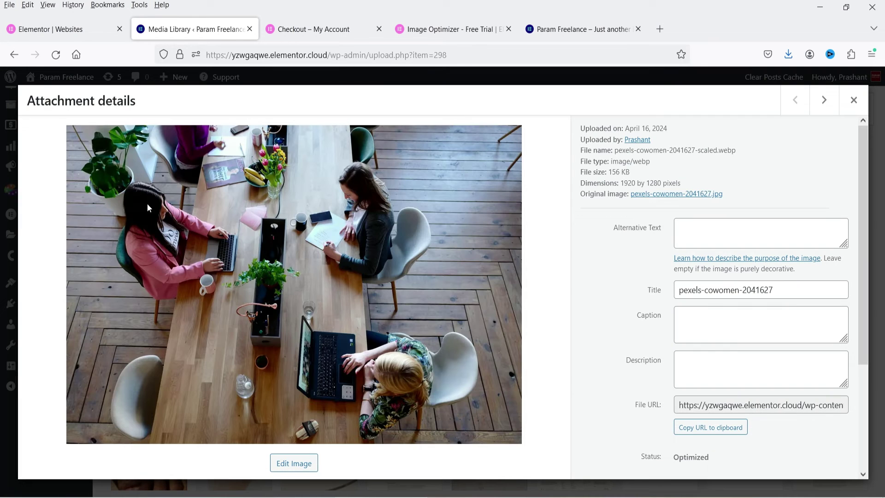
scroll(628, 207, down, 3)
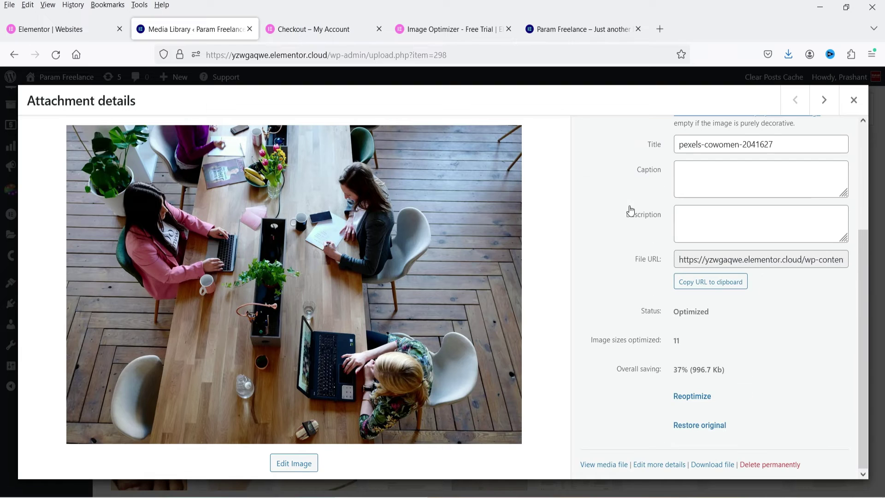
drag(725, 315, 649, 328)
click(623, 355)
Step: Examine the optimized image's file type, file name and file size, and return to the media library overview
scroll(782, 325, up, 3)
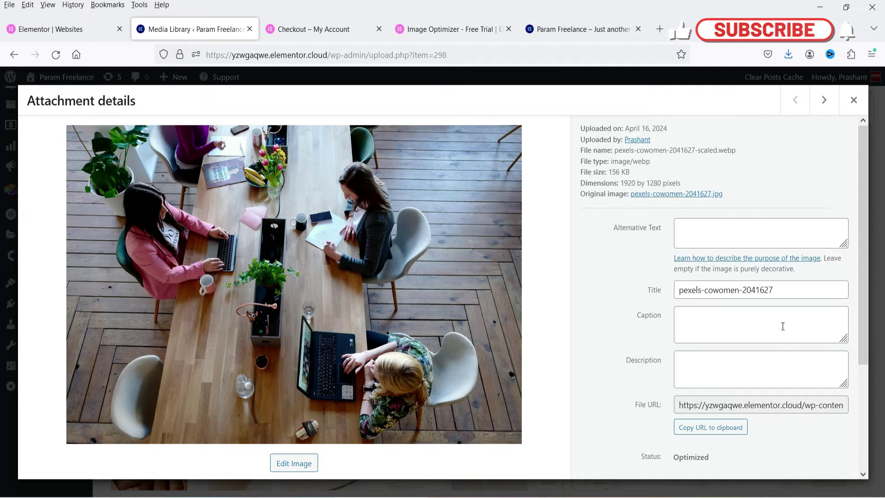
double_click(662, 164)
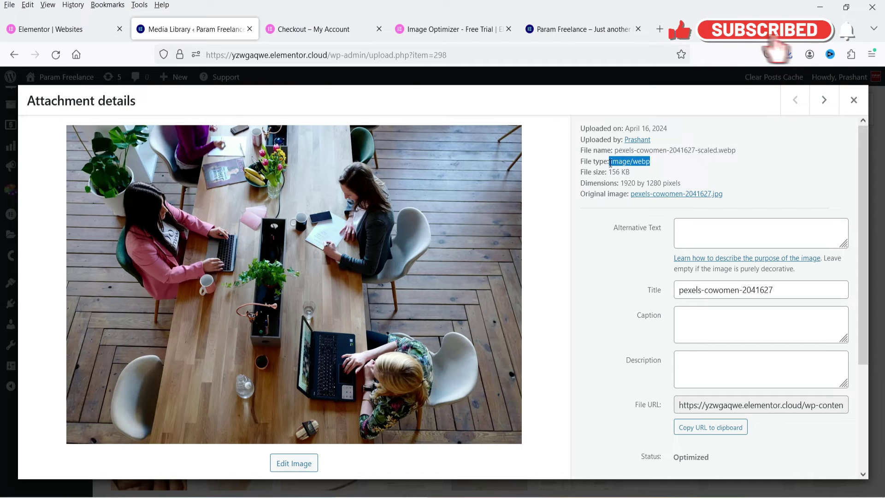
click(682, 165)
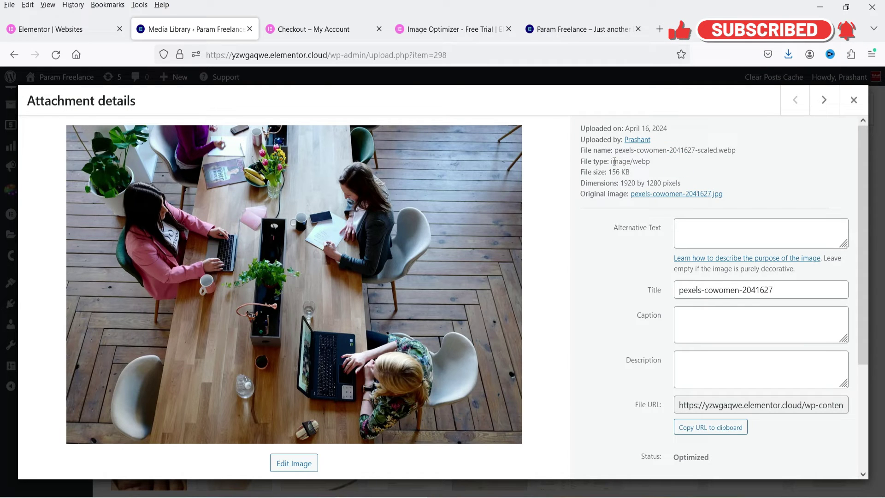
double_click(636, 162)
double_click(731, 150)
click(640, 170)
double_click(612, 172)
click(711, 173)
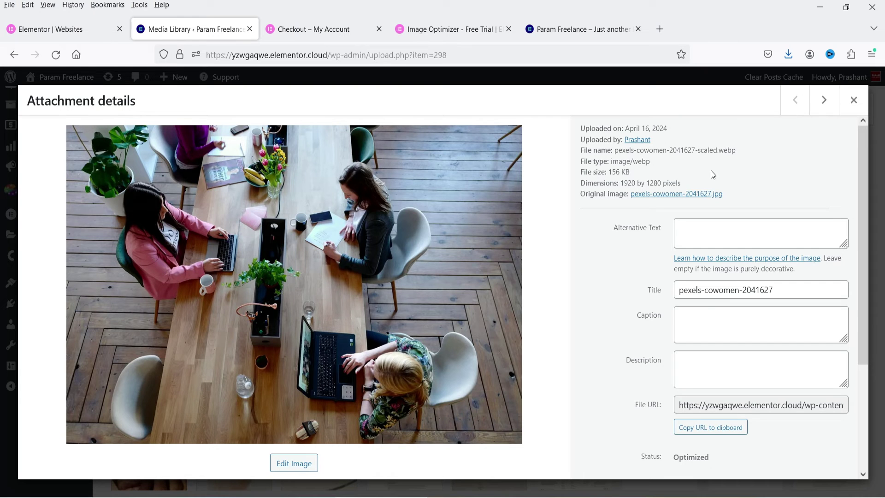
key(Escape)
scroll(442, 215, up, 5)
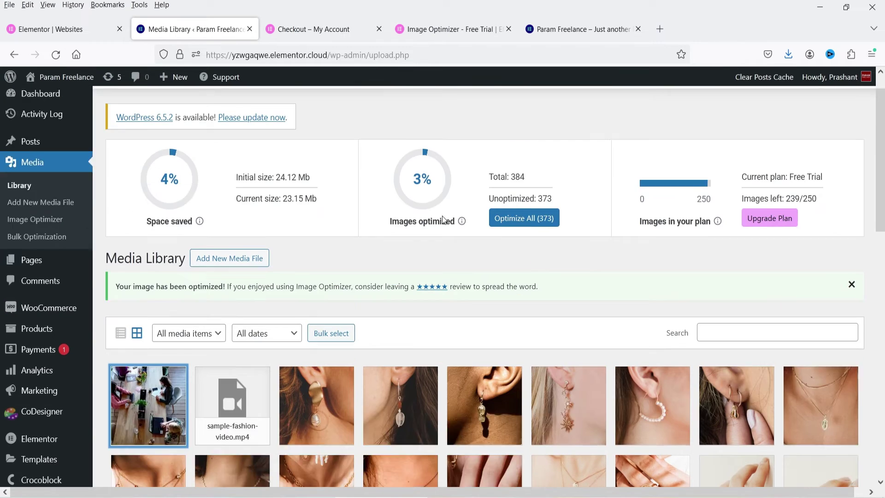
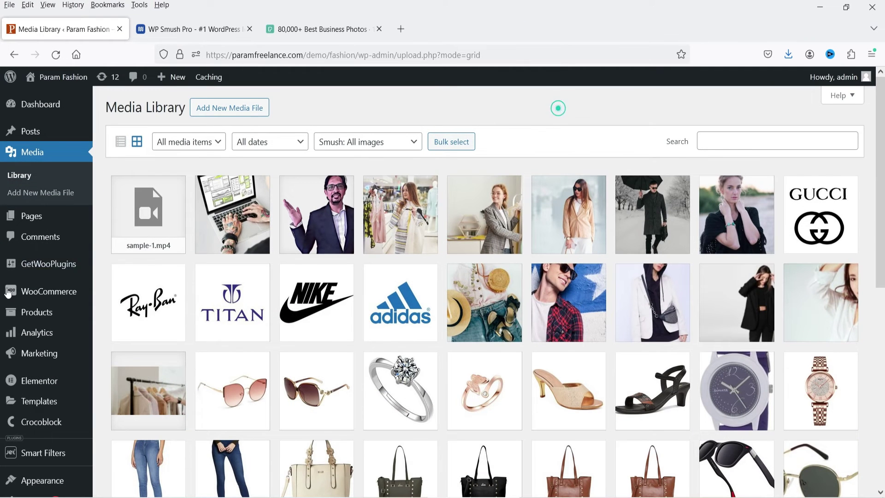
Step: Check the Smush plugin's features on the Param Fashion site and review the pricing plans on the WP Smush Pro page
scroll(8, 293, down, 3)
mouse_move(35, 467)
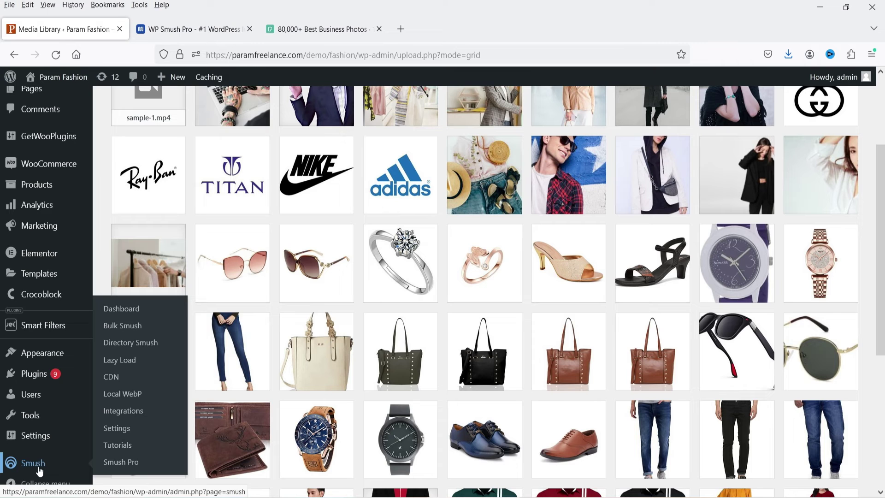
click(202, 30)
scroll(468, 206, down, 15)
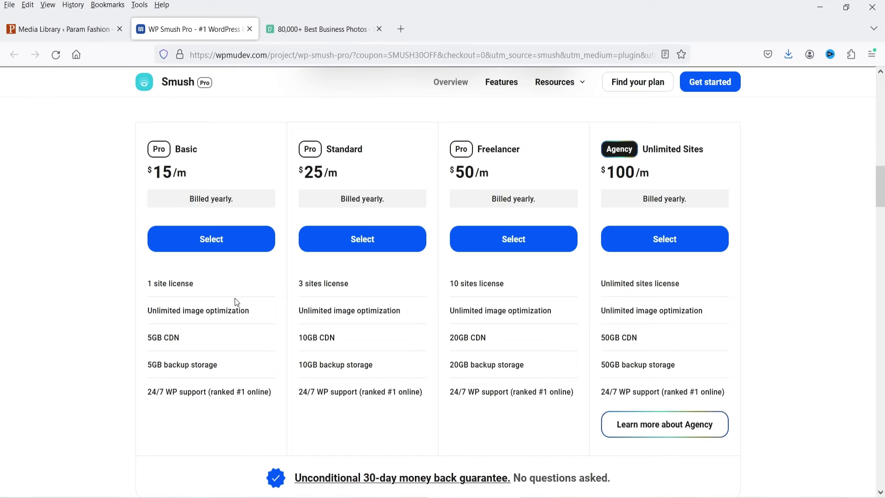
scroll(234, 299, up, 5)
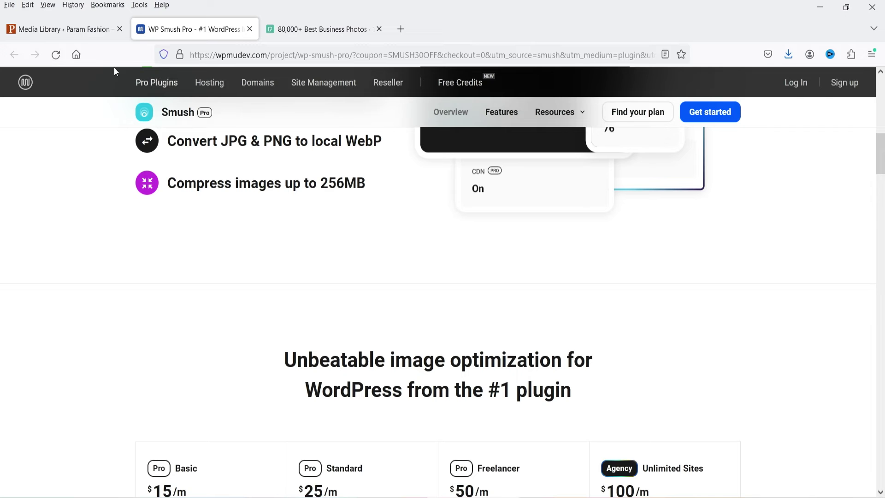
Step: Upload the image pexels-cowomen-2041627 to the Param Fashion media library and open its attachment details to check file size and Smush reduction
click(64, 29)
scroll(373, 193, up, 3)
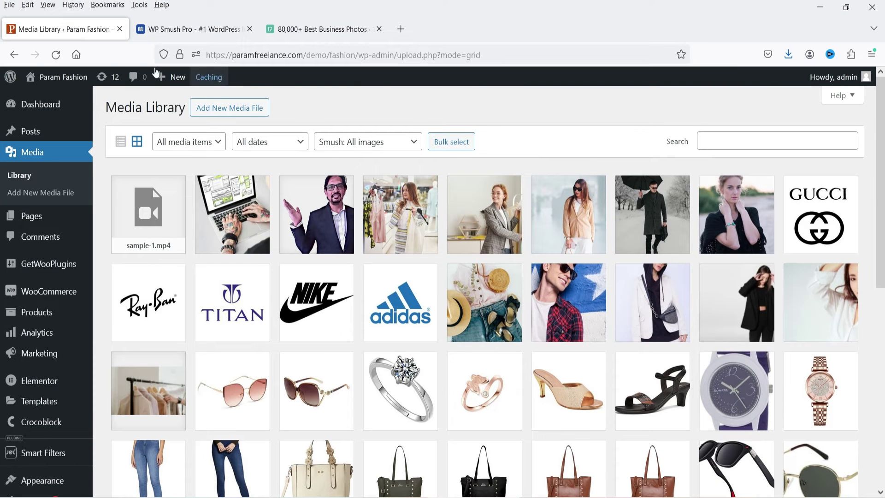
click(231, 108)
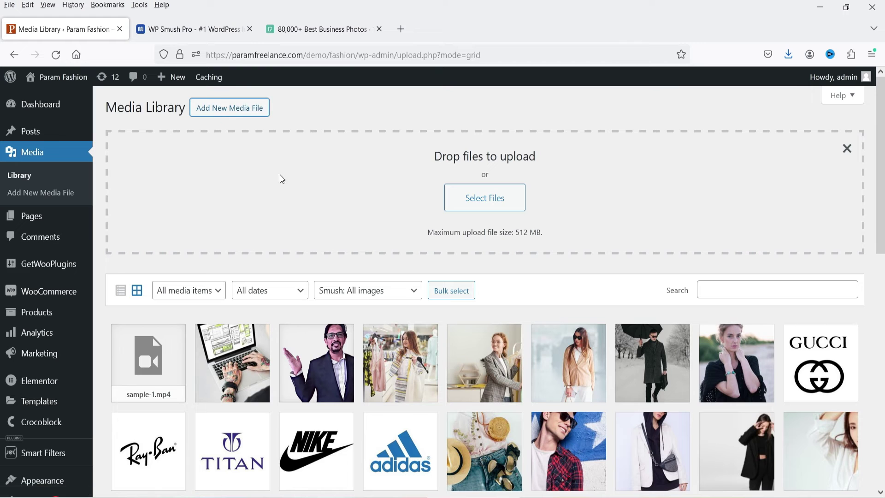
click(498, 202)
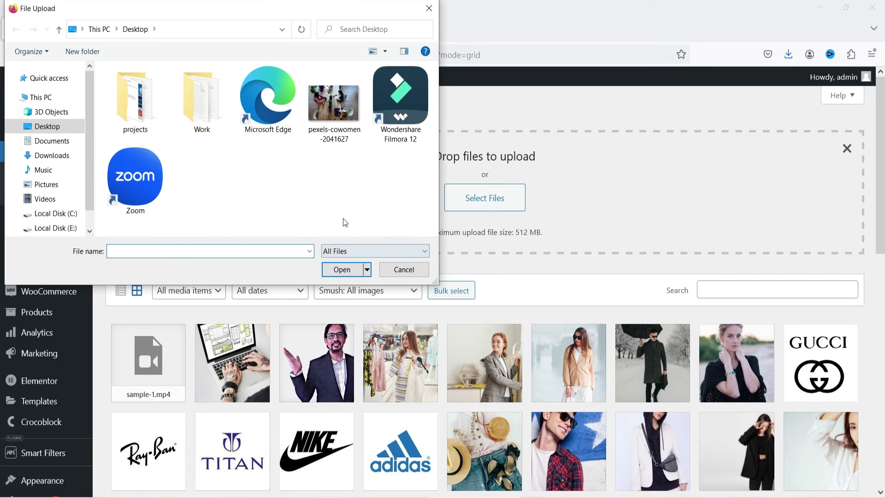
click(334, 108)
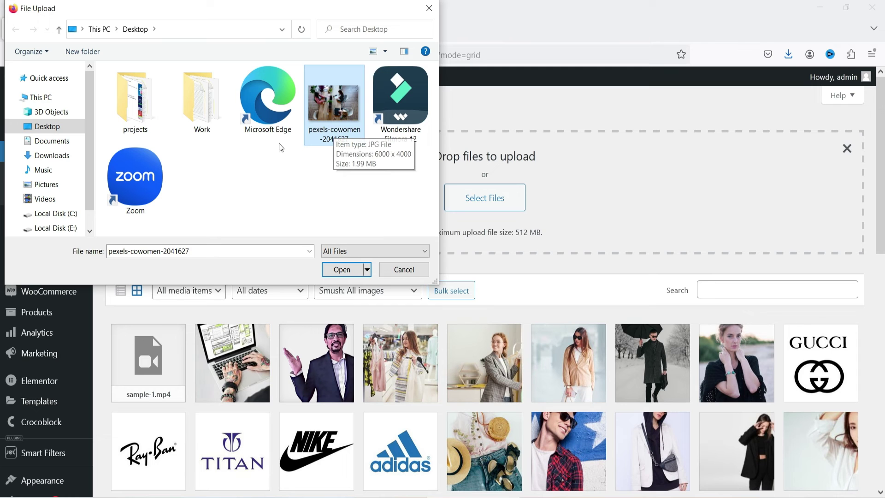
click(355, 270)
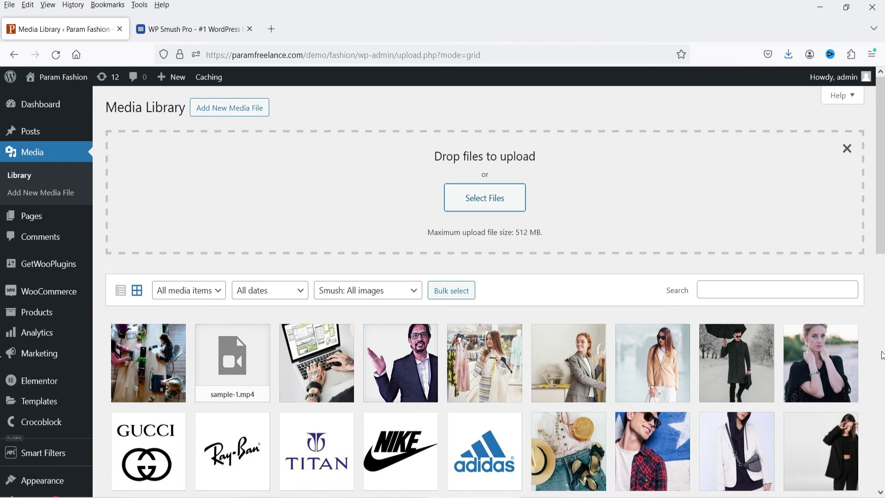
click(144, 360)
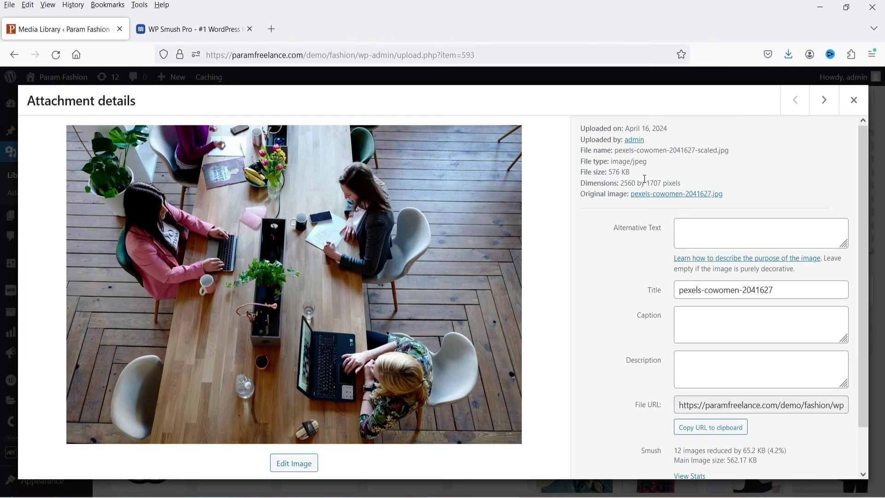
Step: Compare the WP Smush Pro pricing plans with the Elementor Image Optimizer plans and return to the Image Optimizer plugin page on WordPress.org
click(203, 21)
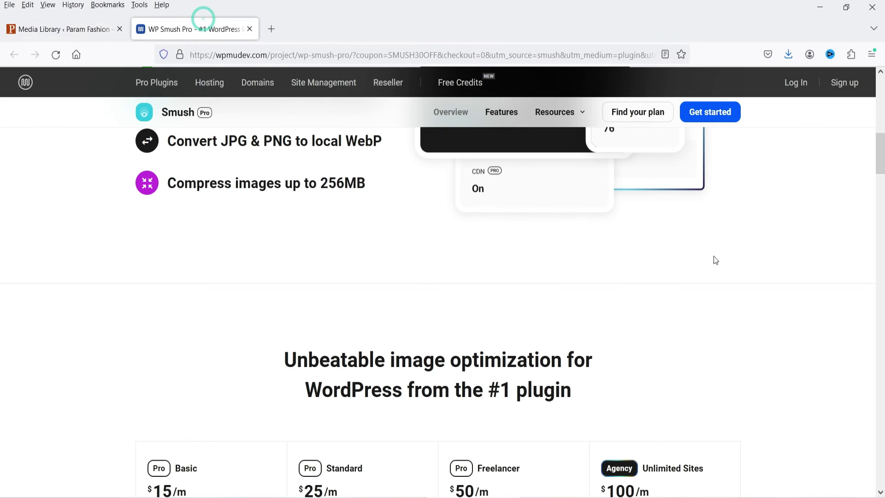
scroll(64, 272, down, 5)
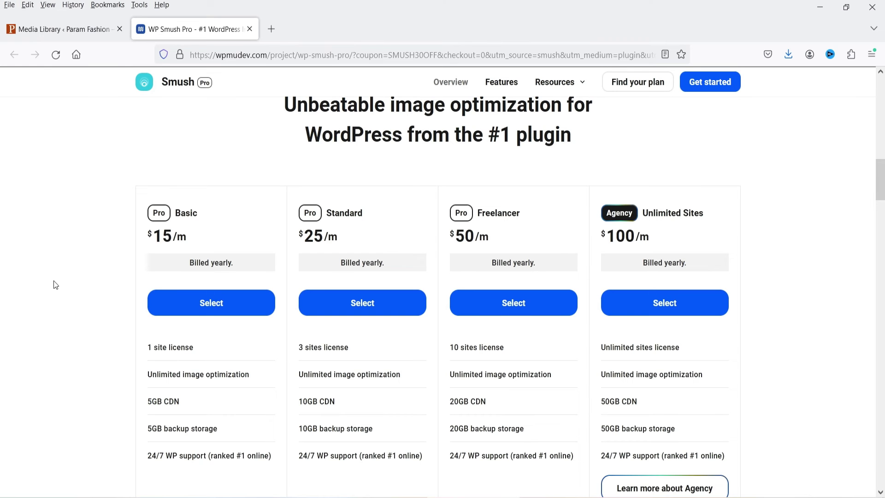
scroll(124, 253, down, 3)
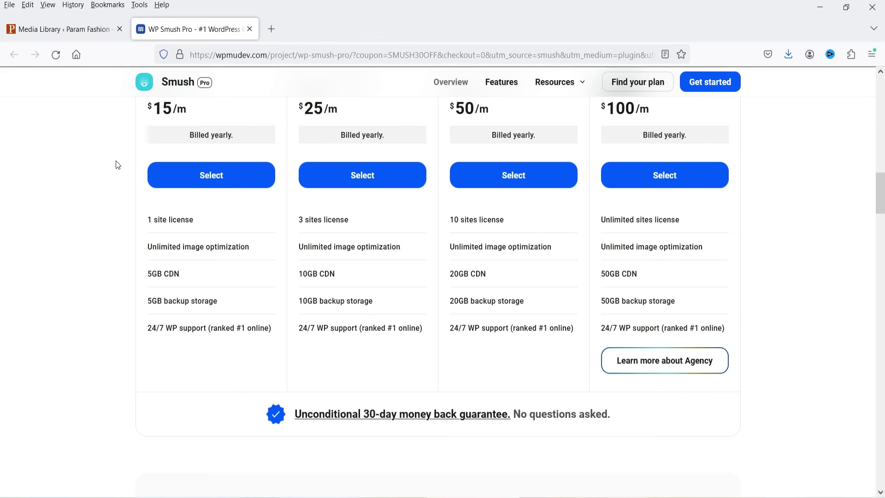
click(79, 166)
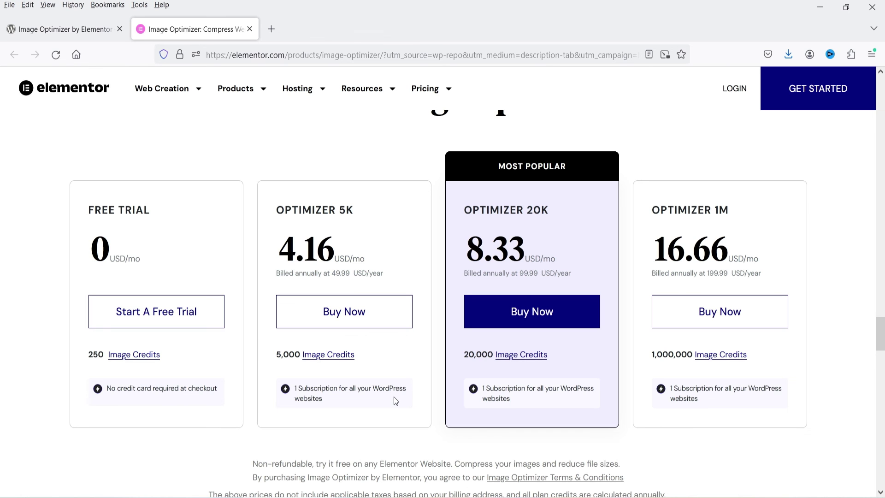
key(ctrl+shift+Tab)
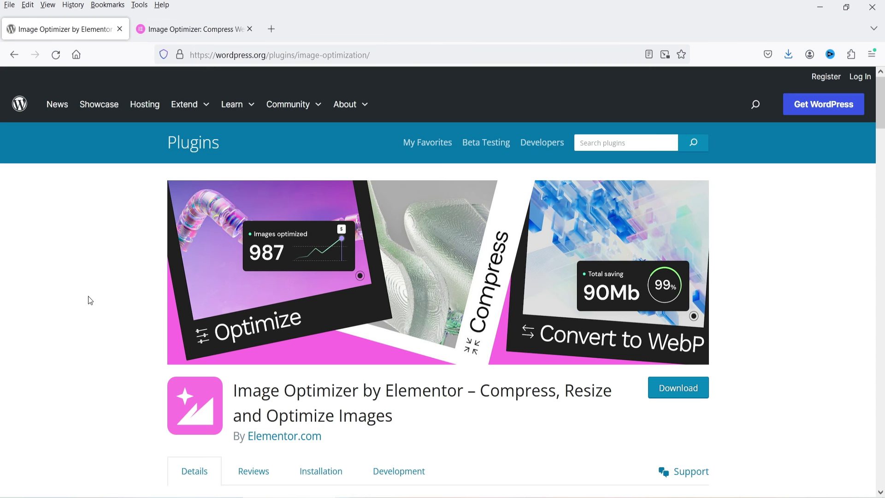